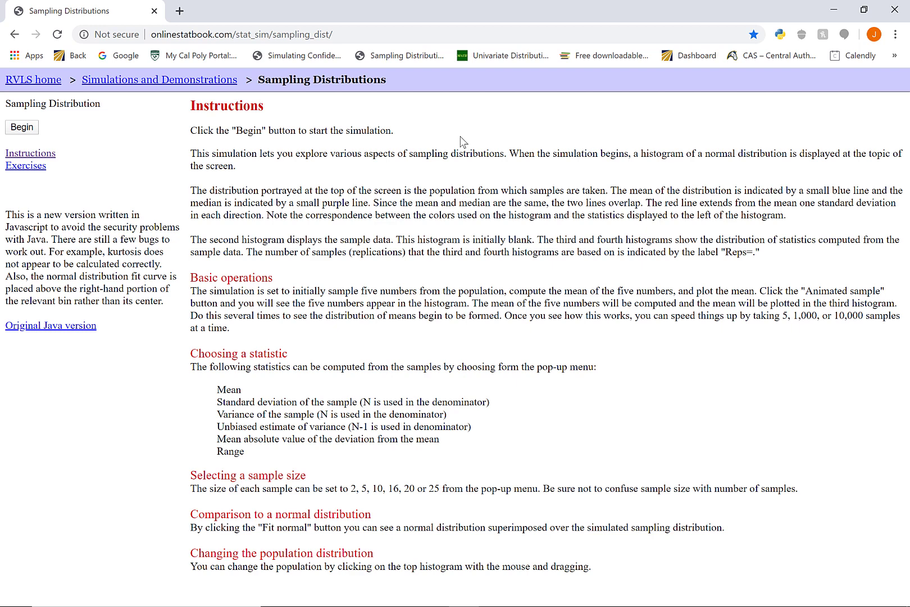
Start the sampling distribution simulation and enlarge the page with all four histograms and the sampling controls still fitting in view.
{"action": "left_click", "coordinate": [22, 131]}
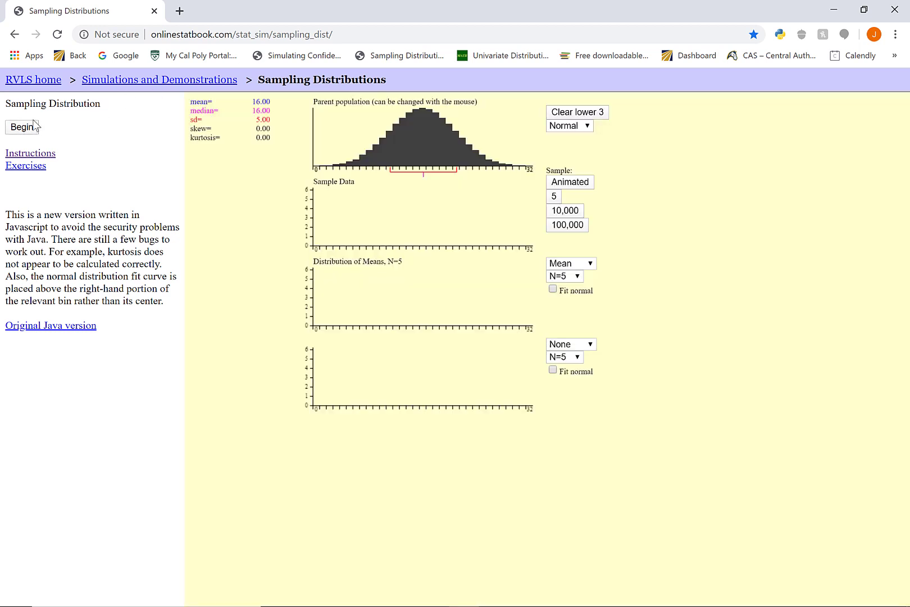
{"action": "key", "text": "ctrl+plus"}
{"action": "key", "text": "ctrl+plus"}
{"action": "key", "text": "ctrl+plus"}
{"action": "key", "text": "ctrl+plus"}
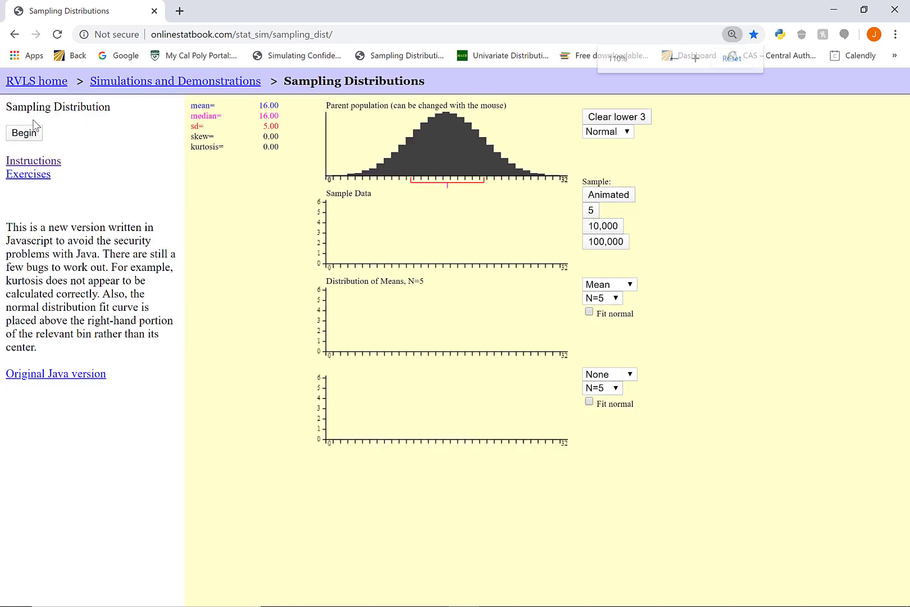
{"action": "key", "text": "ctrl+minus"}
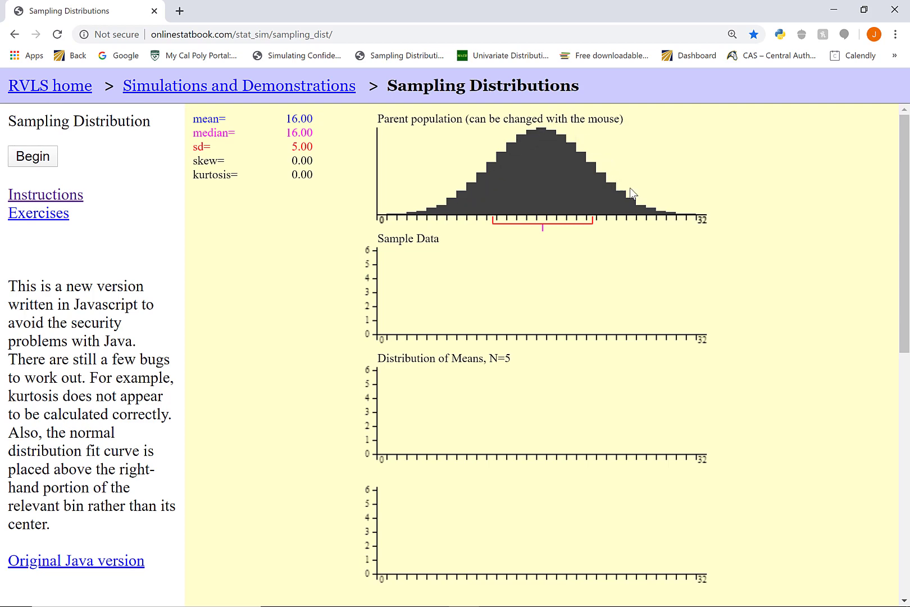
{"action": "key", "text": "ctrl+minus"}
{"action": "key", "text": "ctrl+minus"}
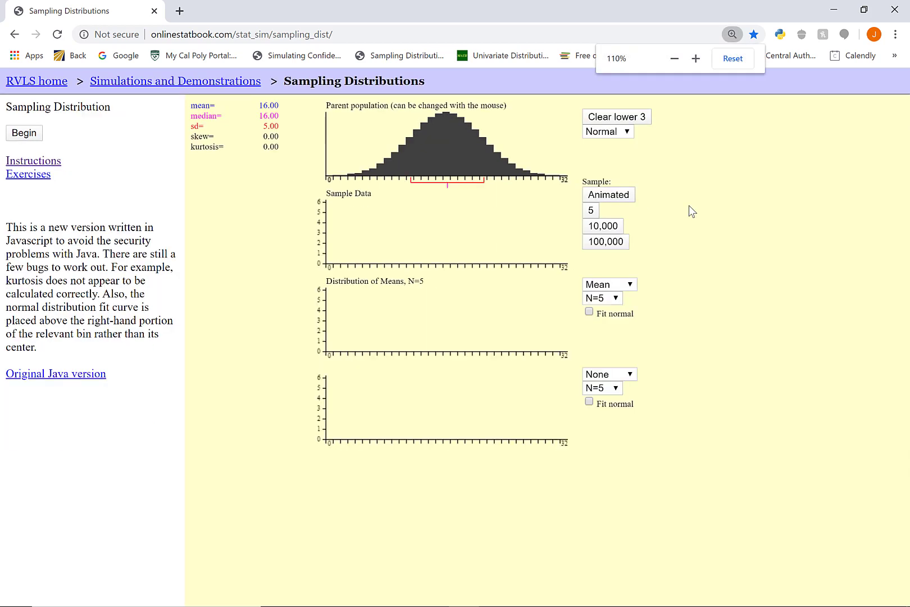
{"action": "key", "text": "ctrl+plus"}
{"action": "key", "text": "ctrl+plus"}
{"action": "key", "text": "ctrl+minus"}
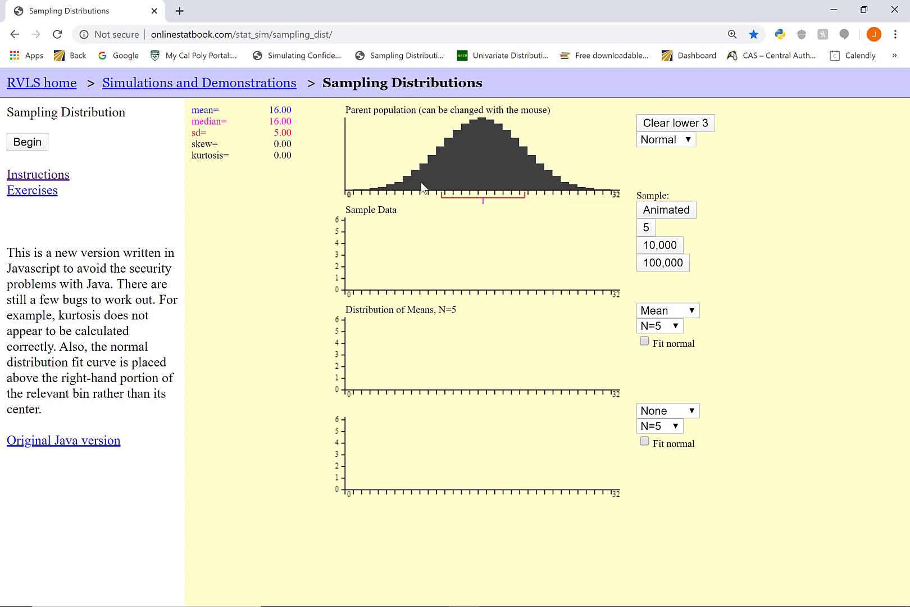
Draw six animated samples of size N=5 one at a time from the normal parent population.
{"action": "left_click", "coordinate": [658, 217]}
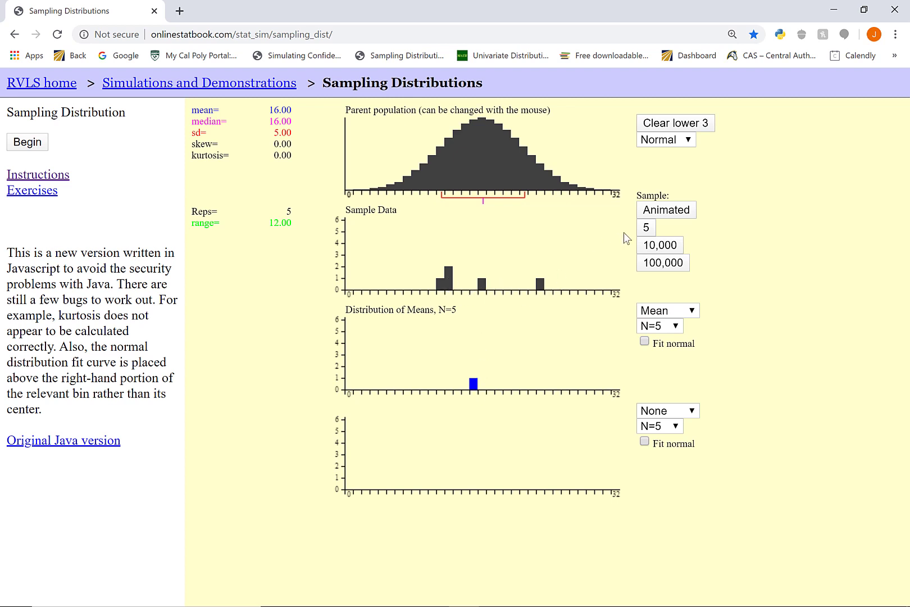
{"action": "left_click", "coordinate": [649, 215]}
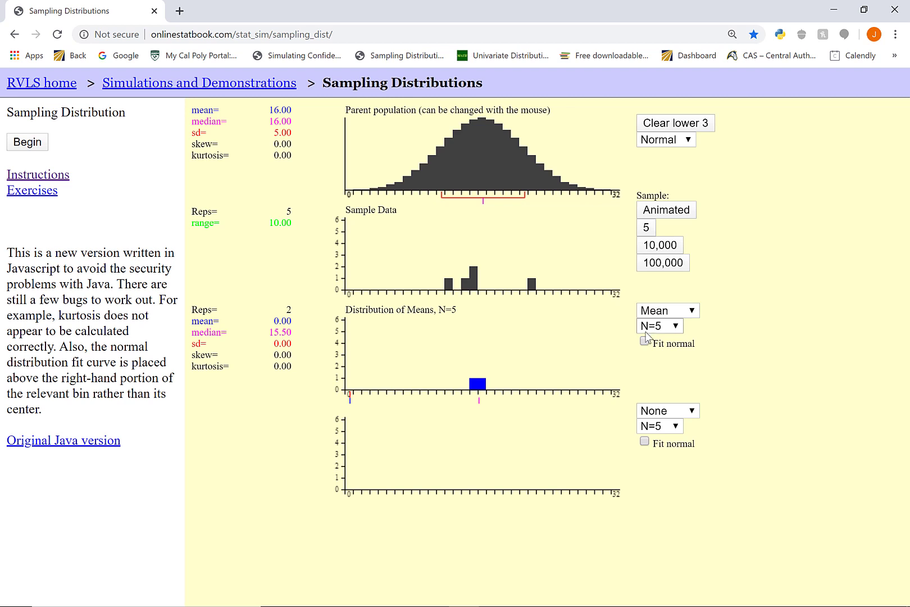
{"action": "left_click", "coordinate": [655, 213]}
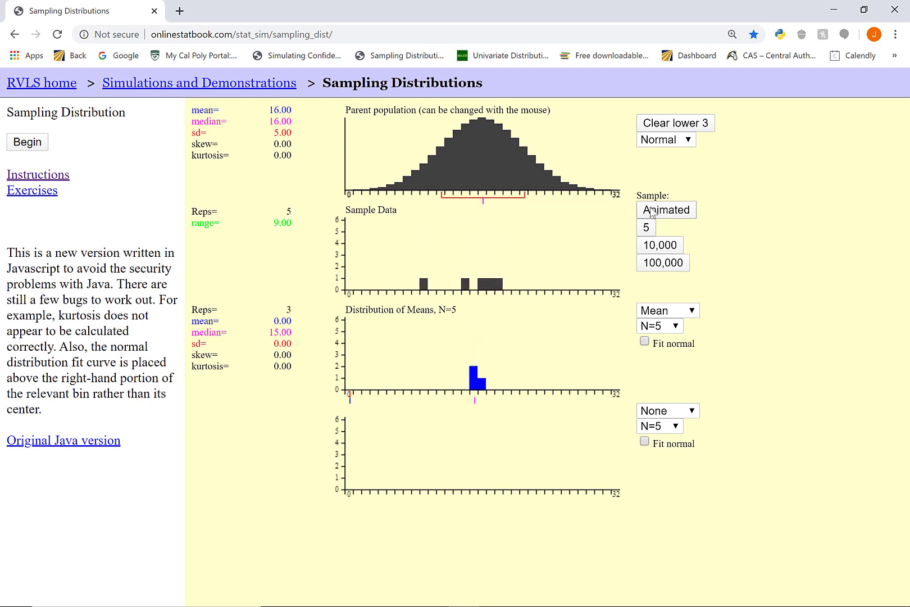
{"action": "left_click", "coordinate": [651, 211]}
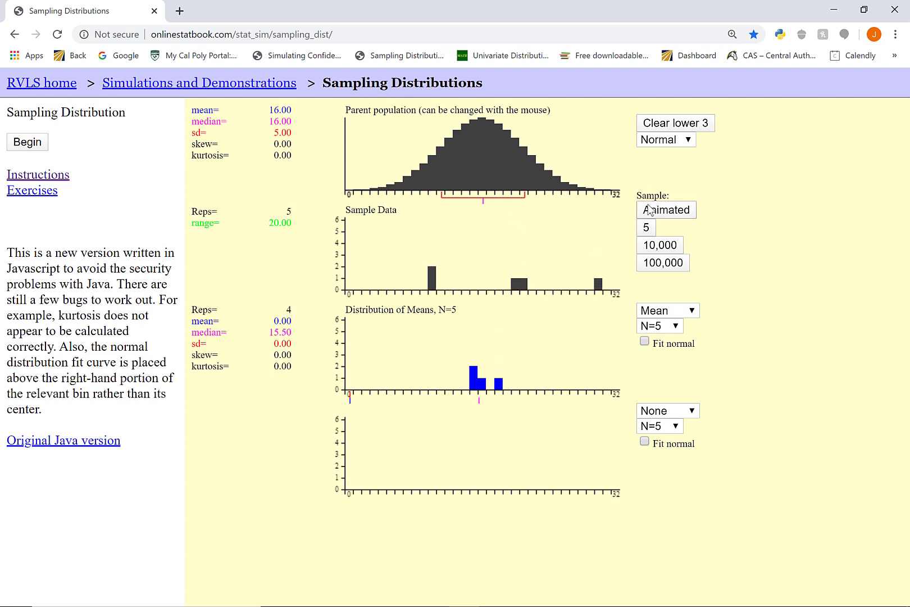
{"action": "left_click", "coordinate": [650, 203]}
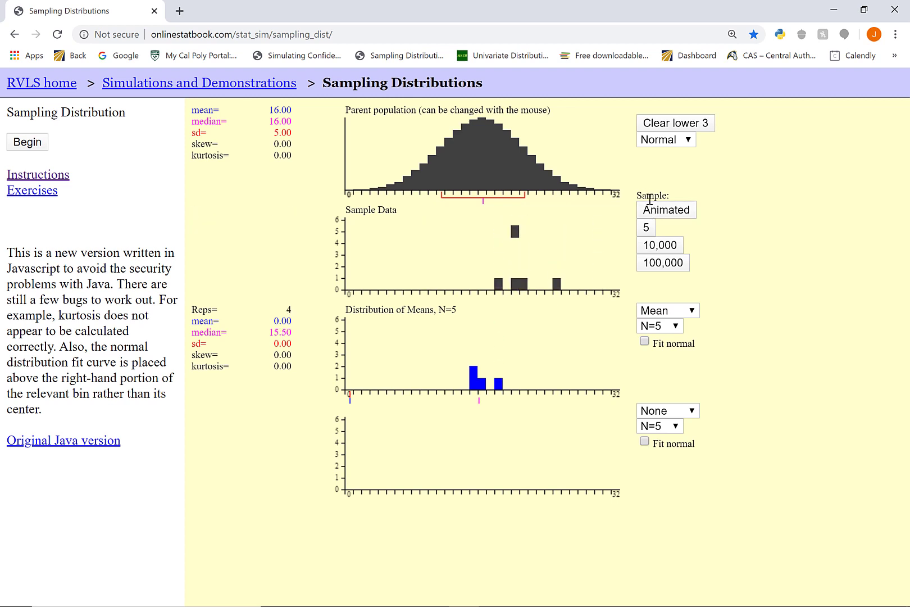
{"action": "left_click", "coordinate": [652, 205]}
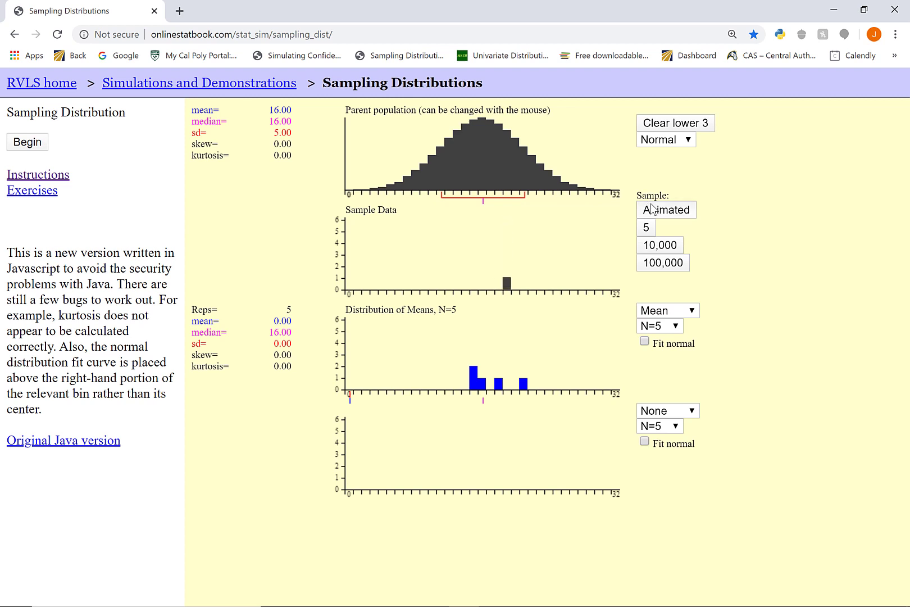
Add about 30 batches of 5 samples each to the distribution of means for N=5.
{"action": "left_click", "coordinate": [646, 228]}
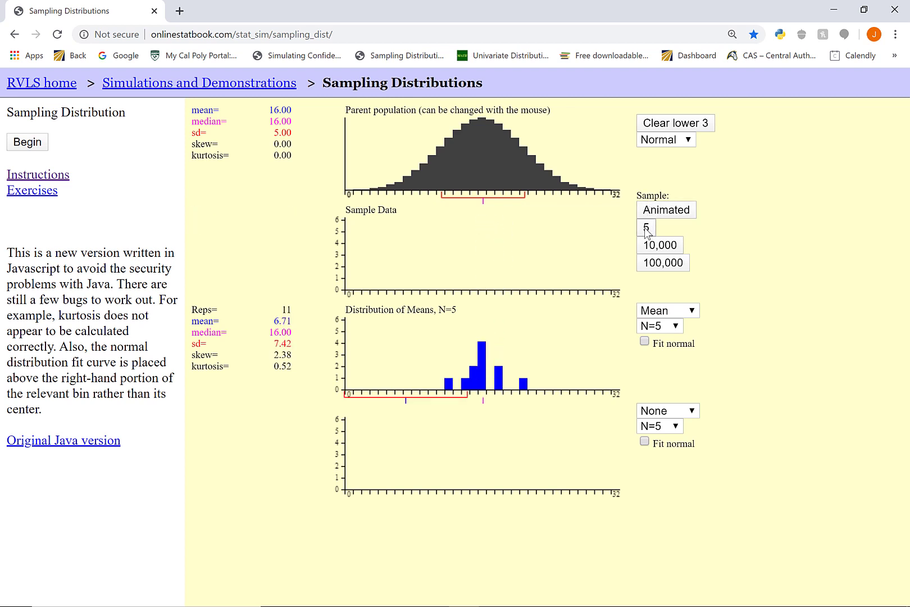
{"action": "left_click", "coordinate": [646, 227]}
{"action": "left_click", "coordinate": [646, 228]}
{"action": "left_click", "coordinate": [646, 228]}
{"action": "left_click", "coordinate": [646, 228]}
{"action": "left_click", "coordinate": [646, 228]}
{"action": "left_click", "coordinate": [646, 227]}
{"action": "left_click", "coordinate": [646, 227]}
{"action": "left_click", "coordinate": [646, 228]}
{"action": "left_click", "coordinate": [647, 227]}
{"action": "left_click", "coordinate": [646, 228]}
{"action": "left_click", "coordinate": [646, 227]}
{"action": "left_click", "coordinate": [646, 228]}
{"action": "left_click", "coordinate": [646, 227]}
{"action": "left_click", "coordinate": [646, 228]}
{"action": "left_click", "coordinate": [646, 228]}
{"action": "left_click", "coordinate": [646, 228]}
{"action": "left_click", "coordinate": [646, 228]}
{"action": "left_click", "coordinate": [646, 227]}
{"action": "left_click", "coordinate": [646, 228]}
{"action": "left_click", "coordinate": [646, 228]}
{"action": "left_click", "coordinate": [646, 228]}
{"action": "left_click", "coordinate": [646, 227]}
{"action": "left_click", "coordinate": [646, 228]}
{"action": "left_click", "coordinate": [646, 227]}
{"action": "left_click", "coordinate": [646, 227]}
{"action": "left_click", "coordinate": [646, 228]}
{"action": "left_click", "coordinate": [646, 228]}
{"action": "left_click", "coordinate": [646, 227]}
{"action": "left_click", "coordinate": [646, 228]}
Add about 16 batches of 10,000 samples each to the distribution of means for N=5.
{"action": "left_click", "coordinate": [650, 246]}
{"action": "left_click", "coordinate": [650, 246]}
{"action": "left_click", "coordinate": [650, 246]}
{"action": "left_click", "coordinate": [650, 247]}
{"action": "left_click", "coordinate": [650, 246]}
{"action": "left_click", "coordinate": [650, 246]}
{"action": "left_click", "coordinate": [650, 246]}
{"action": "left_click", "coordinate": [652, 246]}
{"action": "left_click", "coordinate": [652, 246]}
{"action": "left_click", "coordinate": [652, 246]}
{"action": "left_click", "coordinate": [652, 246]}
{"action": "left_click", "coordinate": [652, 247]}
{"action": "left_click", "coordinate": [652, 247]}
{"action": "left_click", "coordinate": [651, 246]}
{"action": "left_click", "coordinate": [651, 246]}
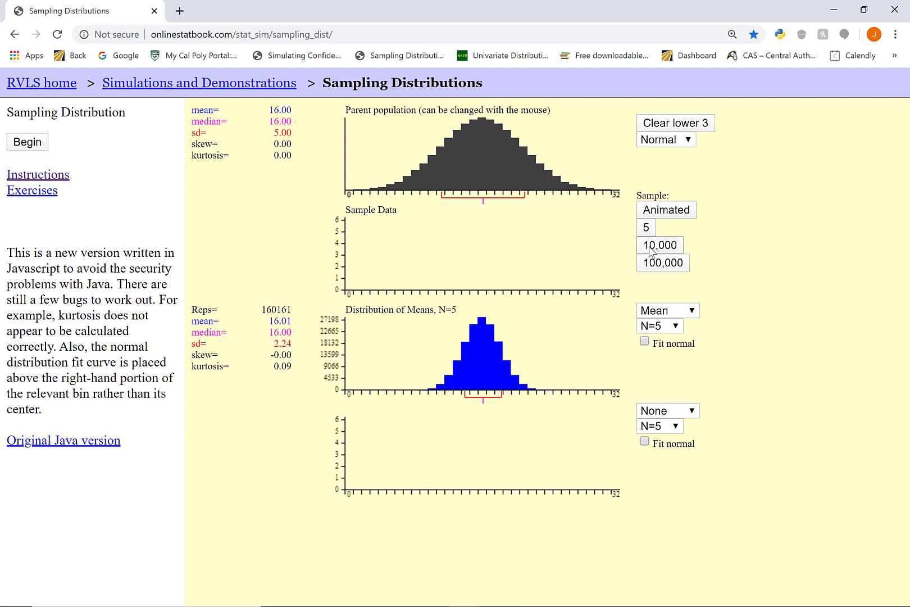
Add about 14 batches of 100,000 samples each to the distribution of means for N=5.
{"action": "left_click", "coordinate": [649, 264]}
{"action": "left_click", "coordinate": [649, 264]}
{"action": "left_click", "coordinate": [649, 264]}
{"action": "left_click", "coordinate": [649, 264]}
{"action": "left_click", "coordinate": [649, 264]}
{"action": "left_click", "coordinate": [649, 264]}
{"action": "left_click", "coordinate": [649, 264]}
{"action": "left_click", "coordinate": [649, 264]}
{"action": "left_click", "coordinate": [648, 264]}
{"action": "left_click", "coordinate": [649, 264]}
{"action": "left_click", "coordinate": [649, 264]}
{"action": "left_click", "coordinate": [649, 264]}
{"action": "left_click", "coordinate": [649, 264]}
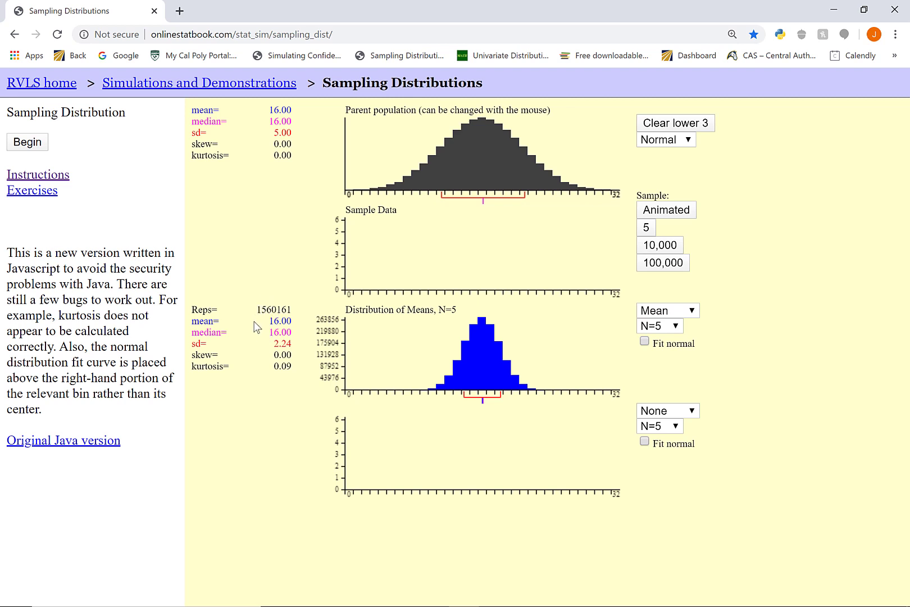
Compare the mean and standard deviation of the parent population with those of the distribution of means for N=5.
{"action": "left_click_drag", "start_coordinate": [270, 321], "coordinate": [290, 323]}
{"action": "left_click_drag", "start_coordinate": [290, 323], "coordinate": [293, 323]}
{"action": "left_click_drag", "start_coordinate": [269, 109], "coordinate": [290, 110]}
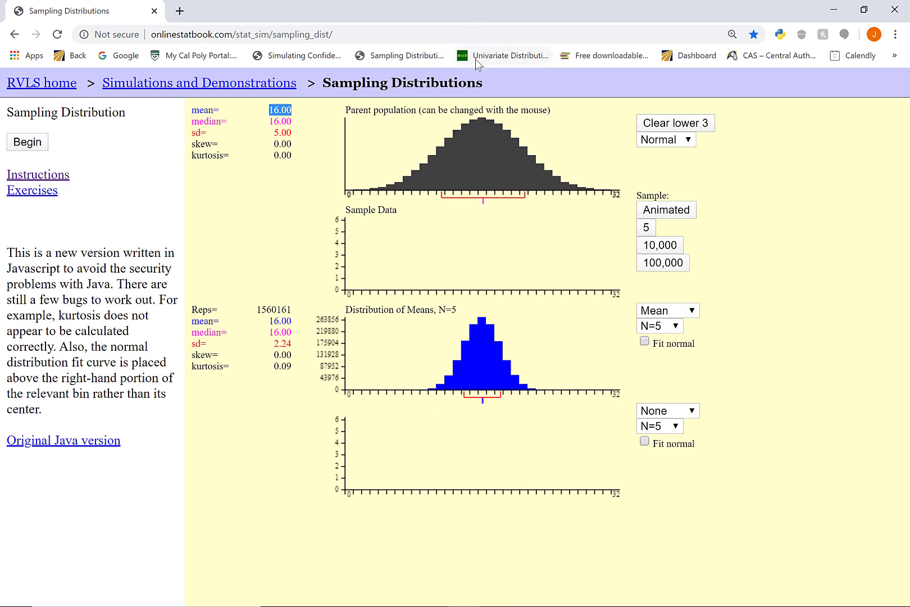
{"action": "left_click_drag", "start_coordinate": [274, 135], "coordinate": [290, 133]}
{"action": "left_click_drag", "start_coordinate": [275, 344], "coordinate": [289, 343]}
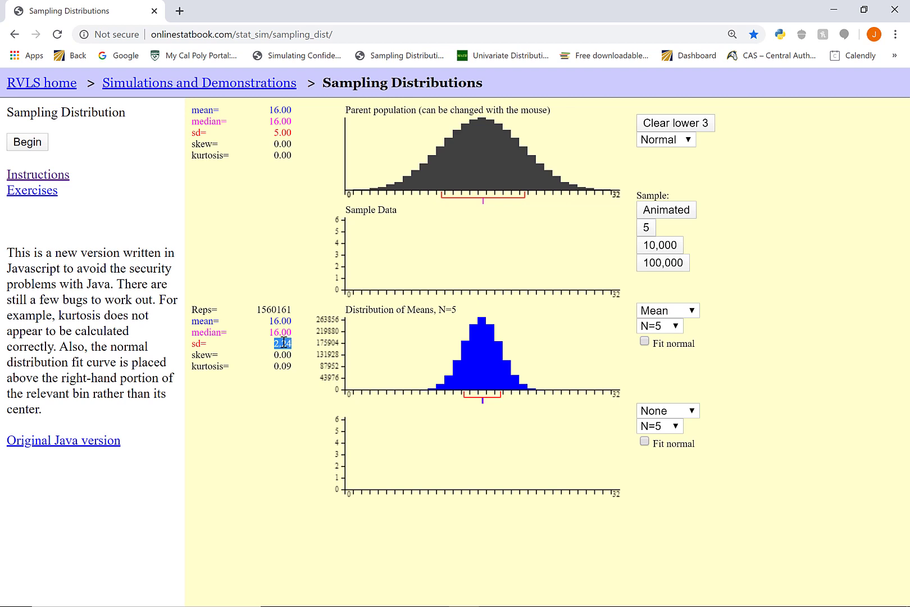
{"action": "left_click", "coordinate": [288, 415]}
Set the sample size of the distribution of means to N=25 and draw one animated sample.
{"action": "left_click", "coordinate": [655, 329]}
{"action": "left_click", "coordinate": [651, 451]}
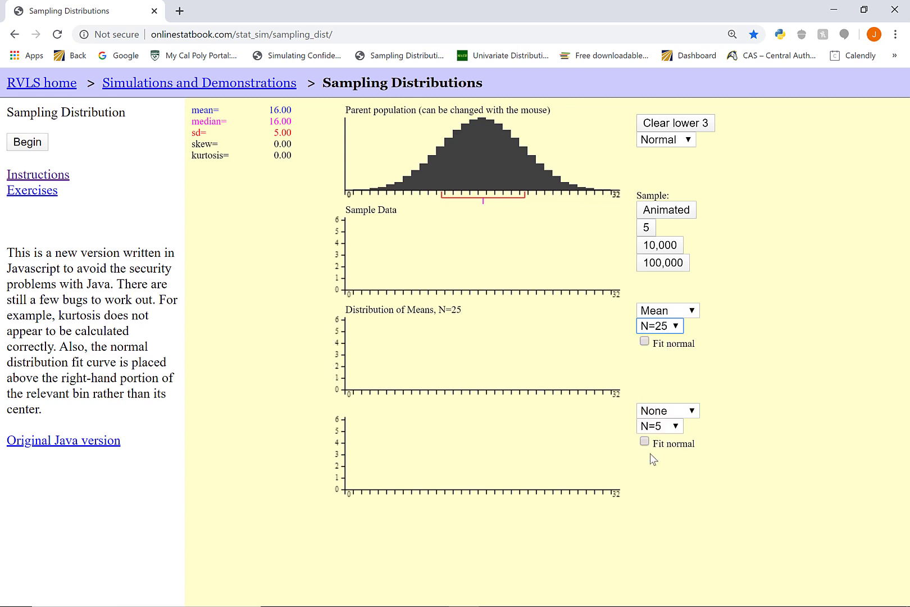
{"action": "left_click", "coordinate": [662, 211]}
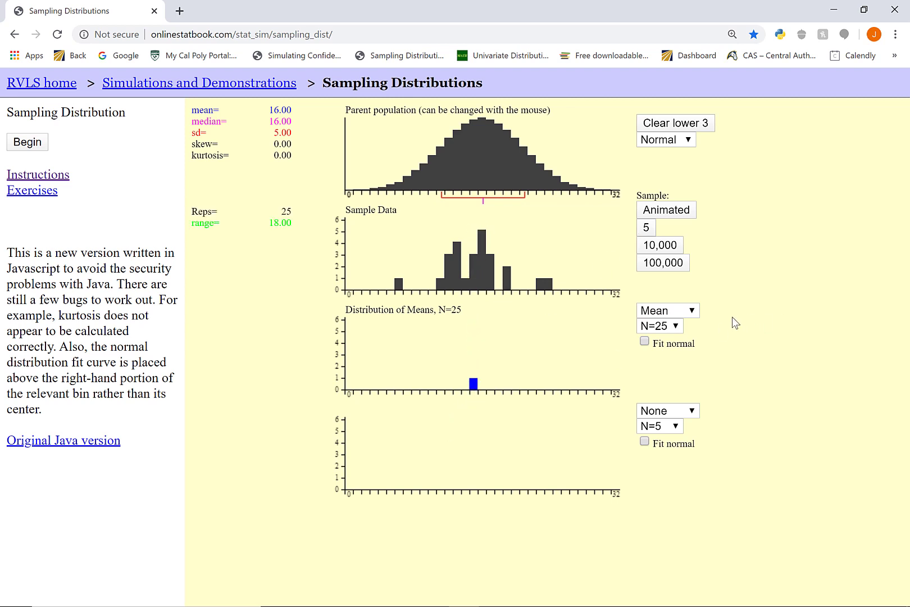
Add about 18 batches of 5 samples each to the distribution of means for N=25.
{"action": "left_click", "coordinate": [647, 227]}
{"action": "left_click", "coordinate": [647, 227]}
{"action": "left_click", "coordinate": [647, 229]}
{"action": "left_click", "coordinate": [648, 227]}
{"action": "left_click", "coordinate": [647, 228]}
{"action": "left_click", "coordinate": [647, 228]}
{"action": "left_click", "coordinate": [647, 227]}
{"action": "left_click", "coordinate": [647, 228]}
{"action": "left_click", "coordinate": [647, 228]}
{"action": "left_click", "coordinate": [649, 232]}
{"action": "left_click", "coordinate": [649, 232]}
{"action": "left_click", "coordinate": [650, 231]}
{"action": "left_click", "coordinate": [649, 231]}
{"action": "left_click", "coordinate": [650, 231]}
{"action": "left_click", "coordinate": [650, 231]}
{"action": "left_click", "coordinate": [650, 233]}
{"action": "left_click", "coordinate": [651, 234]}
Add ten batches of 10,000 samples each to the distribution of means for N=25.
{"action": "left_click", "coordinate": [655, 241]}
{"action": "double_click", "coordinate": [656, 243]}
{"action": "left_click", "coordinate": [657, 244]}
{"action": "double_click", "coordinate": [657, 244]}
{"action": "left_click", "coordinate": [658, 246]}
{"action": "double_click", "coordinate": [658, 247]}
{"action": "left_click", "coordinate": [657, 245]}
Add ten batches of 100,000 samples each to the distribution of means for N=25.
{"action": "double_click", "coordinate": [658, 261]}
{"action": "double_click", "coordinate": [658, 261]}
{"action": "left_click", "coordinate": [658, 260]}
{"action": "double_click", "coordinate": [658, 262]}
{"action": "double_click", "coordinate": [660, 263]}
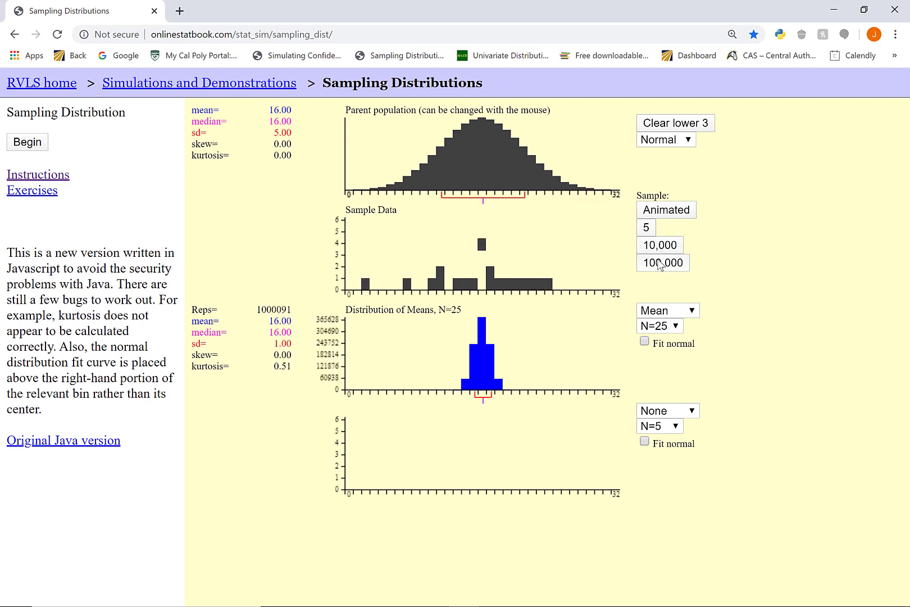
{"action": "left_click", "coordinate": [661, 262]}
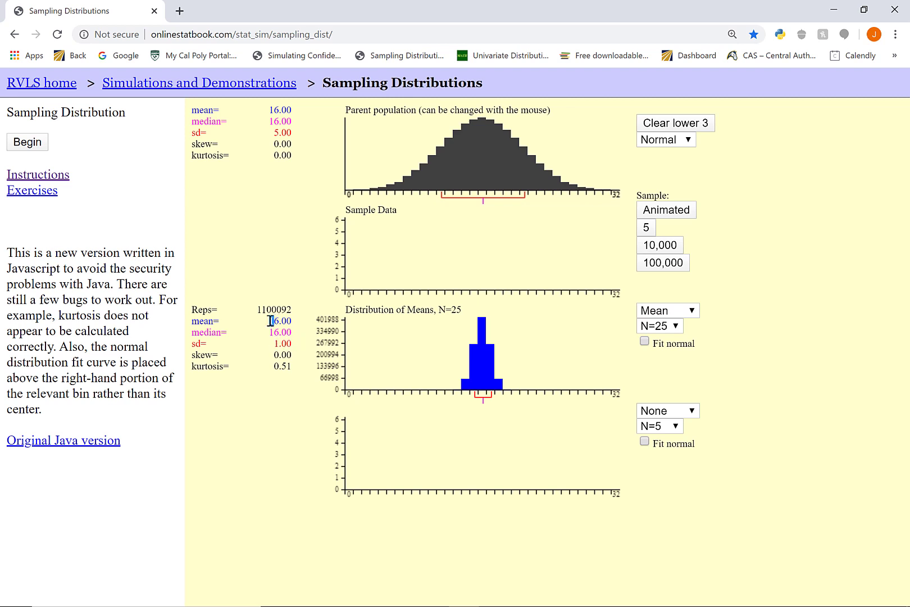
Examine the mean of the simulated distribution of means for N=25.
{"action": "left_click_drag", "start_coordinate": [270, 320], "coordinate": [284, 320]}
{"action": "double_click", "coordinate": [273, 320]}
{"action": "left_click", "coordinate": [406, 391]}
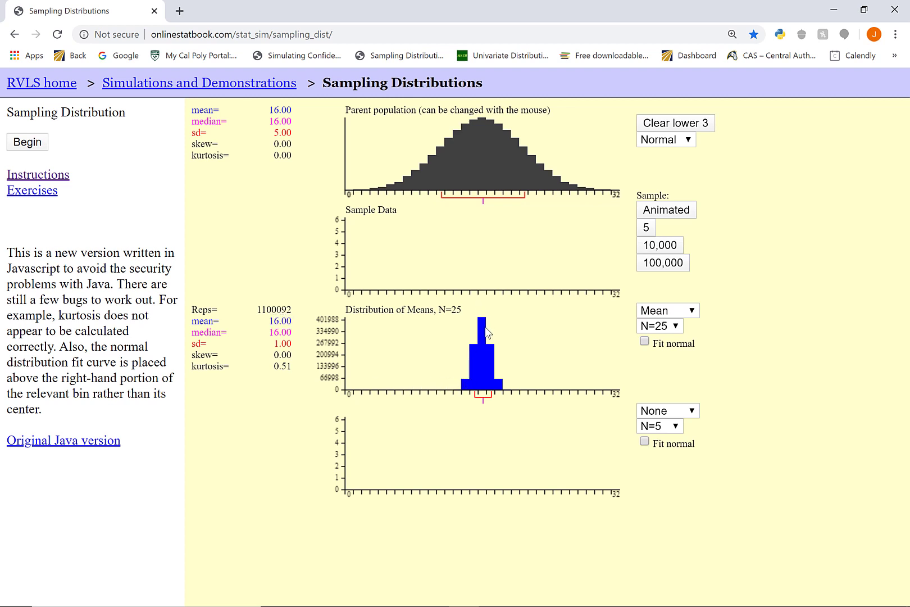